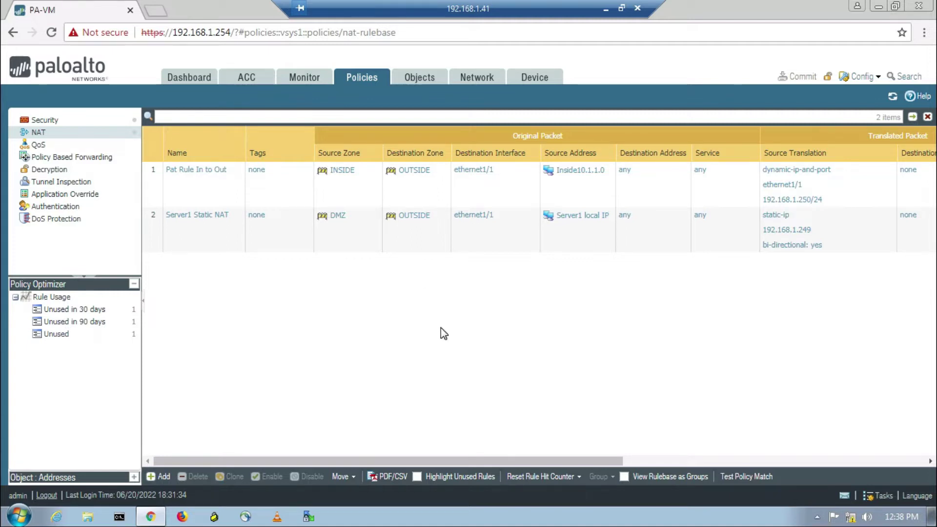
Step: Disable the Server1 Static NAT rule and add a new NAT rule named Dest NAT Server1
click(218, 246)
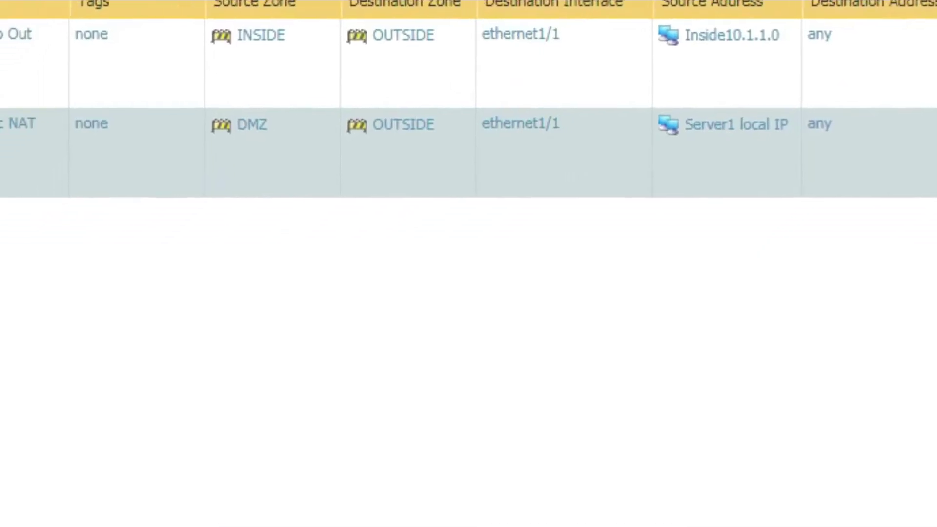
click(307, 476)
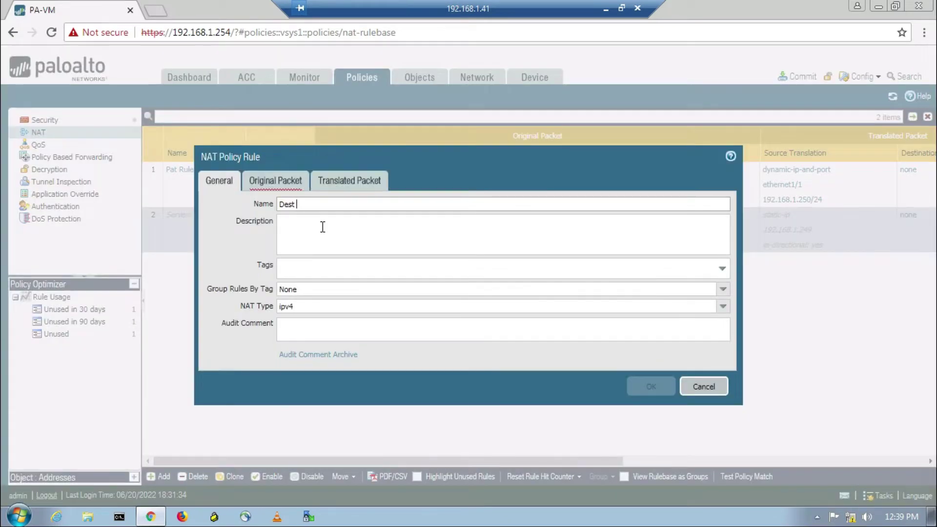
text(NAT Server1)
Step: Set both the source zone and the destination zone of the rule's original packet to OUTSIDE
click(275, 182)
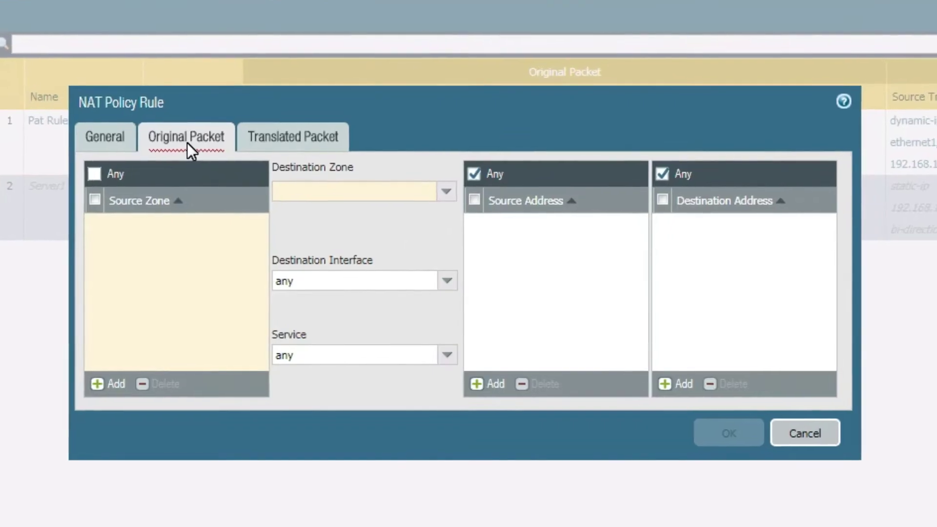
mouse_move(174, 248)
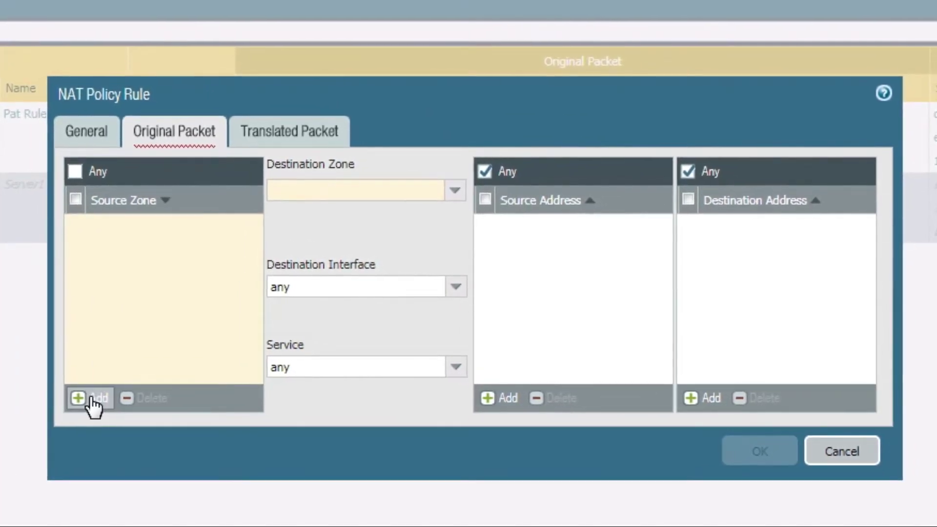
click(52, 389)
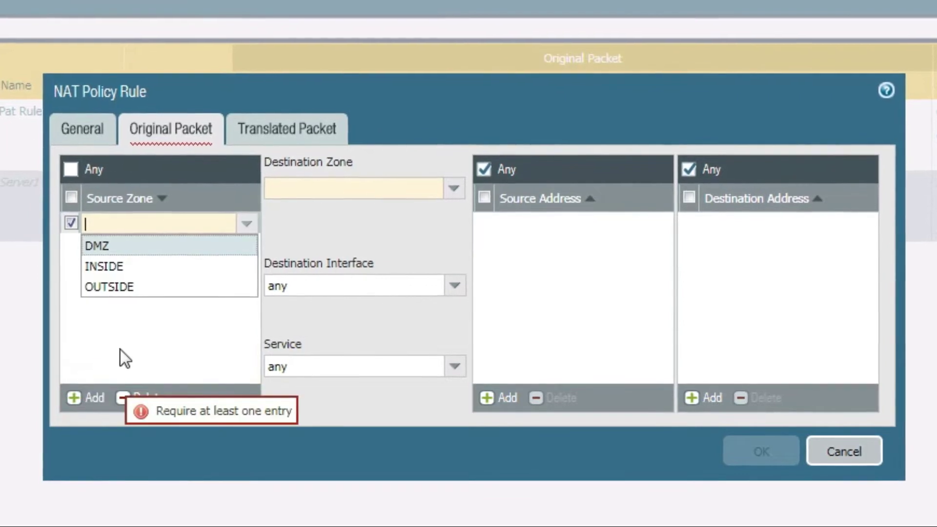
click(119, 291)
click(106, 306)
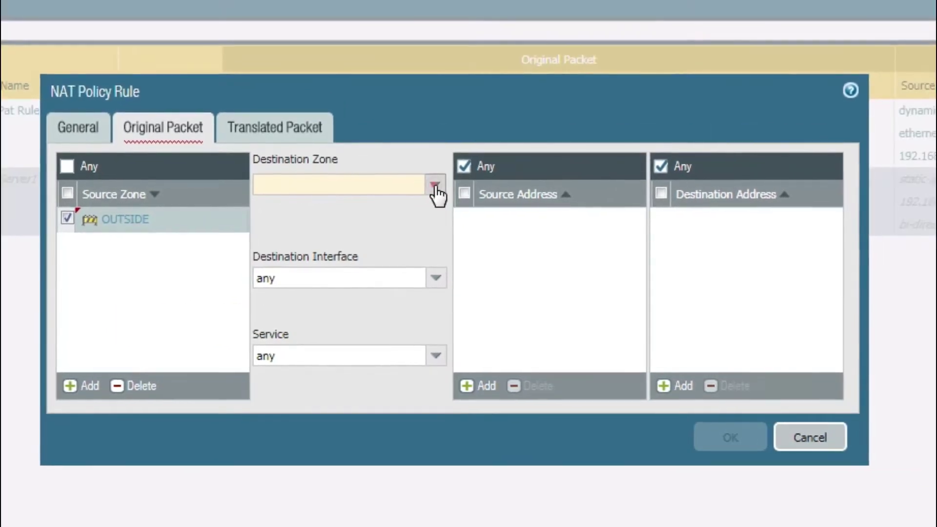
click(447, 176)
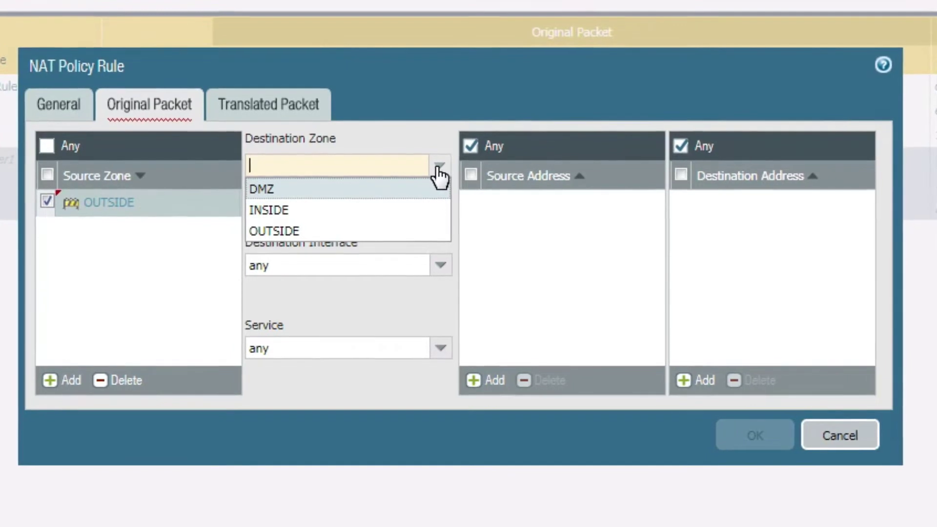
click(381, 231)
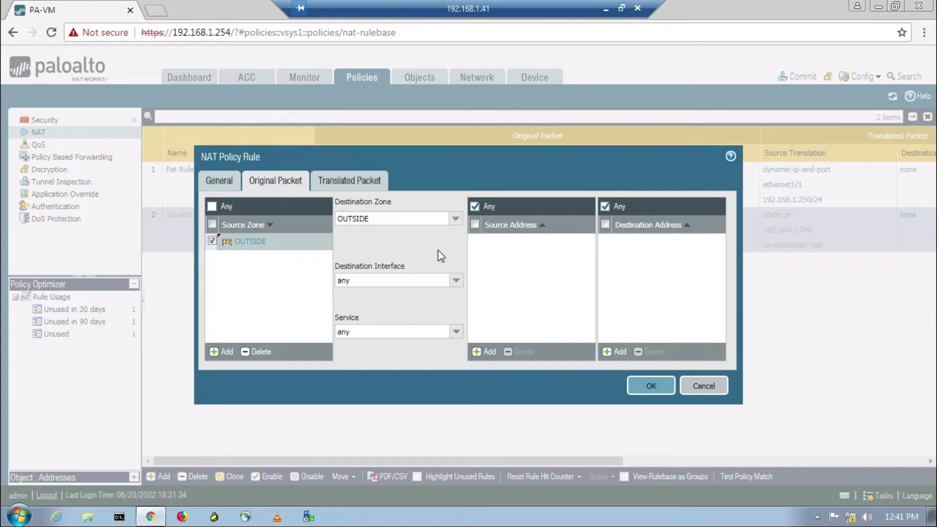
Step: Try ethernet1/1 as the original packet's destination interface and revert it to any (any interface)
click(455, 281)
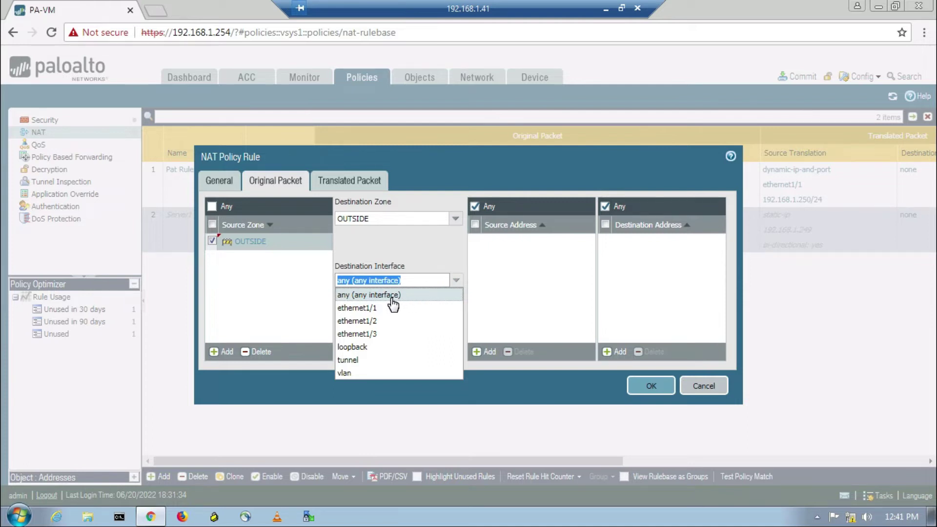
click(370, 308)
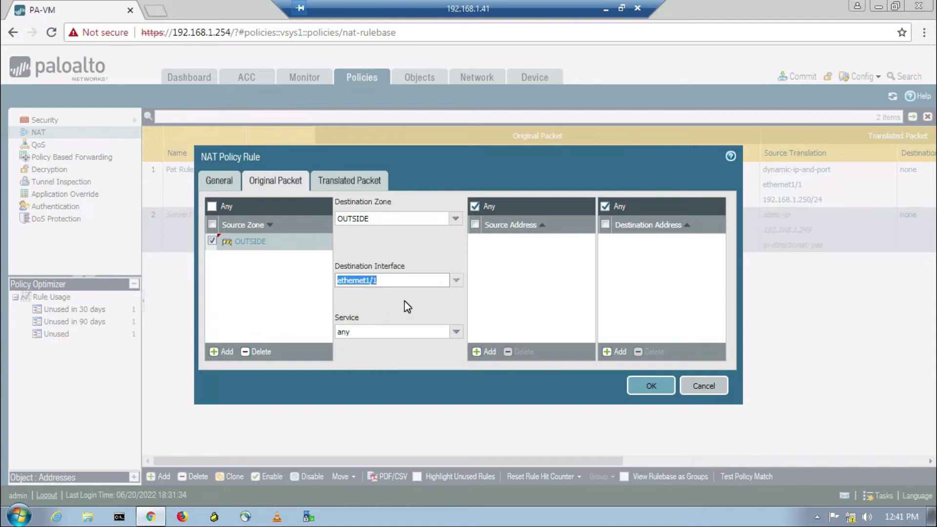
click(456, 283)
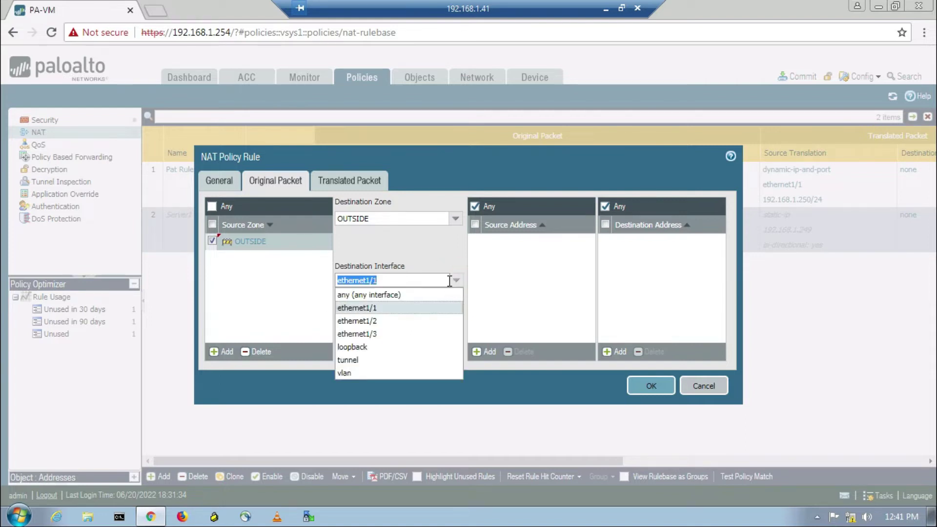
click(418, 296)
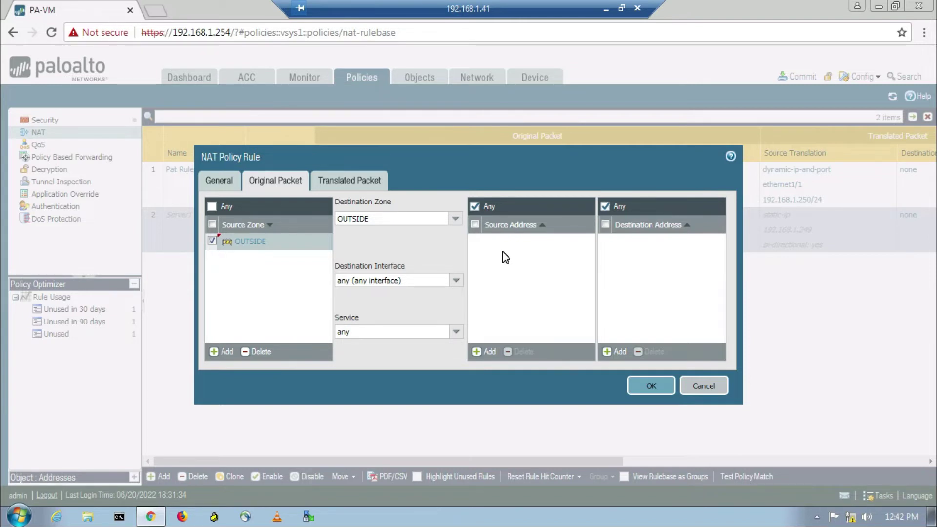
click(605, 206)
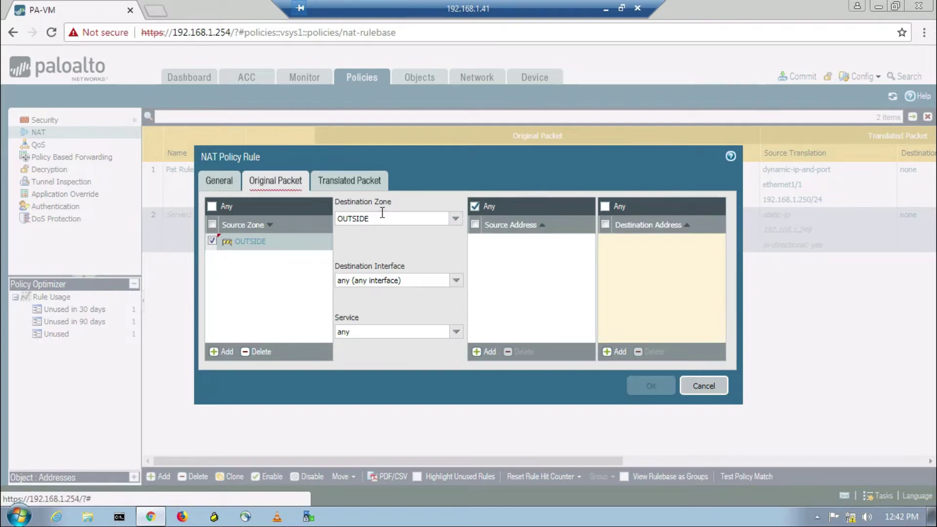
click(605, 205)
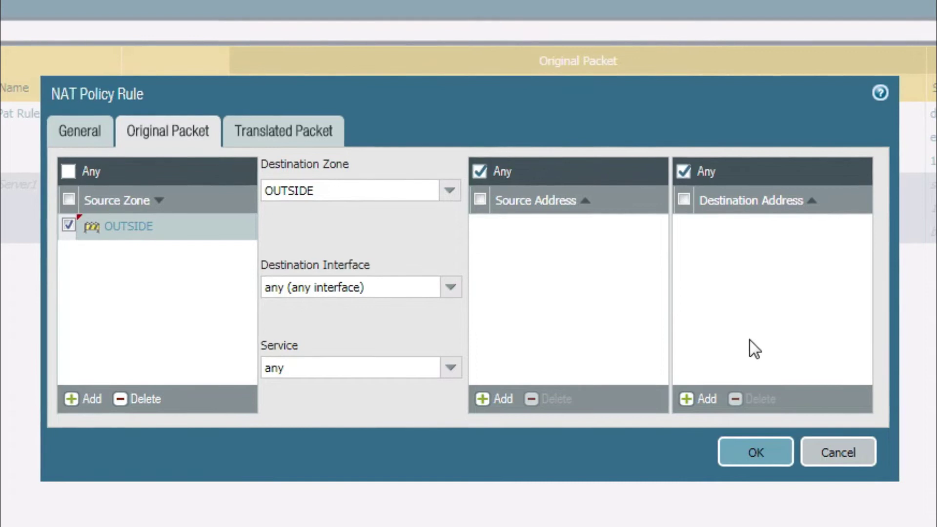
Step: Create an IP Netmask address object named global Server1 with 192.168.1.249 as the original packet's destination address
click(703, 403)
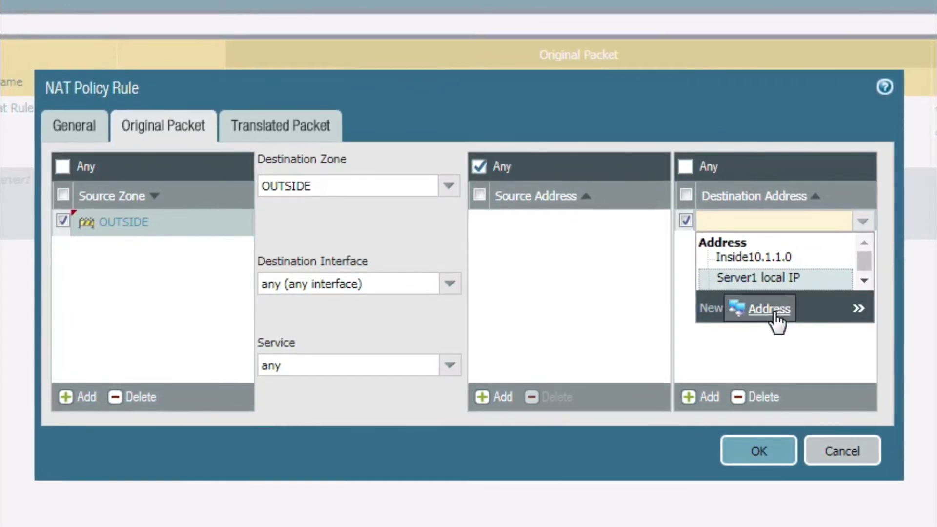
click(775, 312)
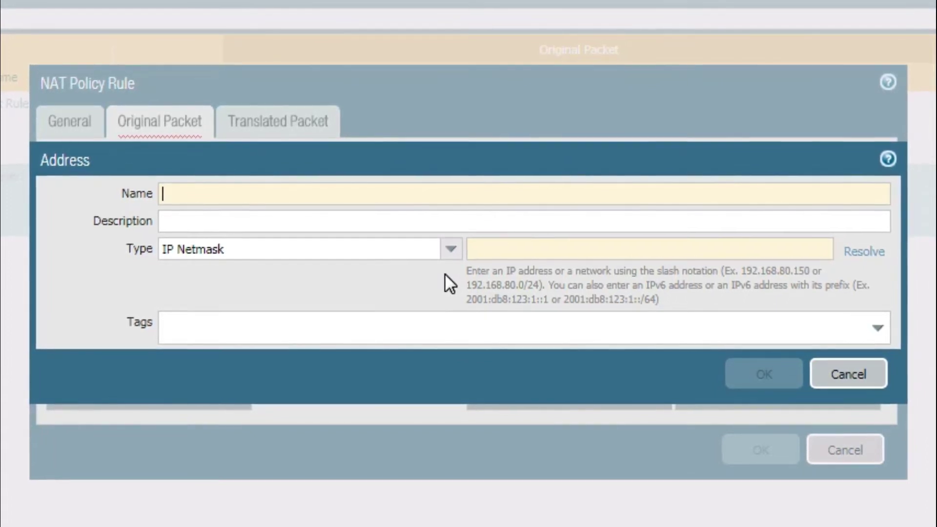
text(global)
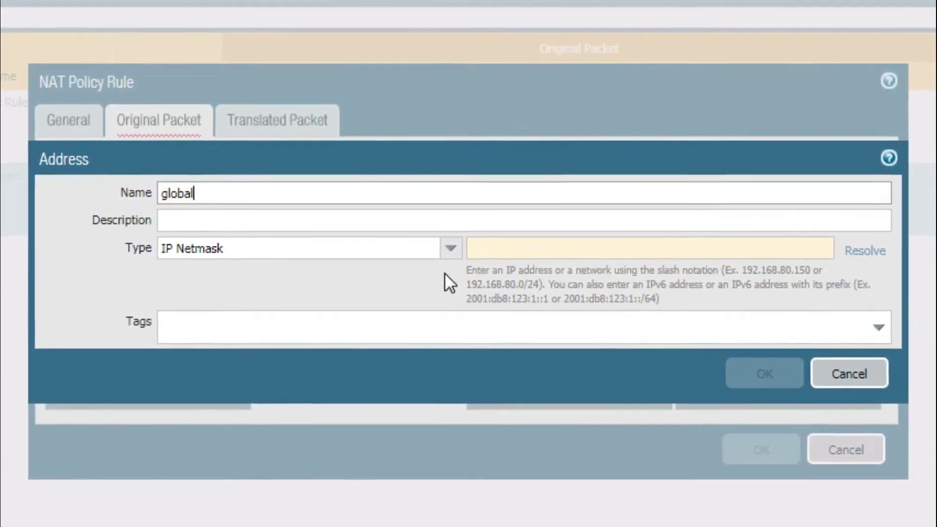
text( Server)
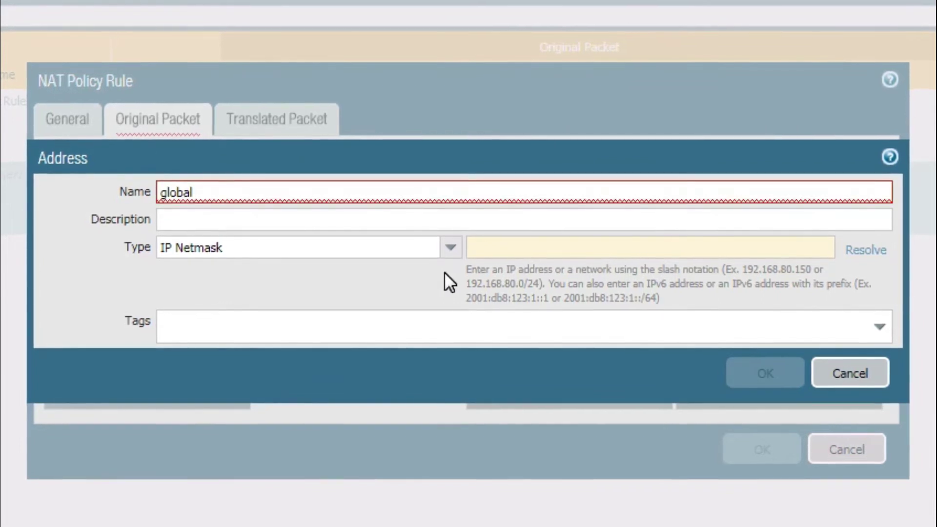
text(1)
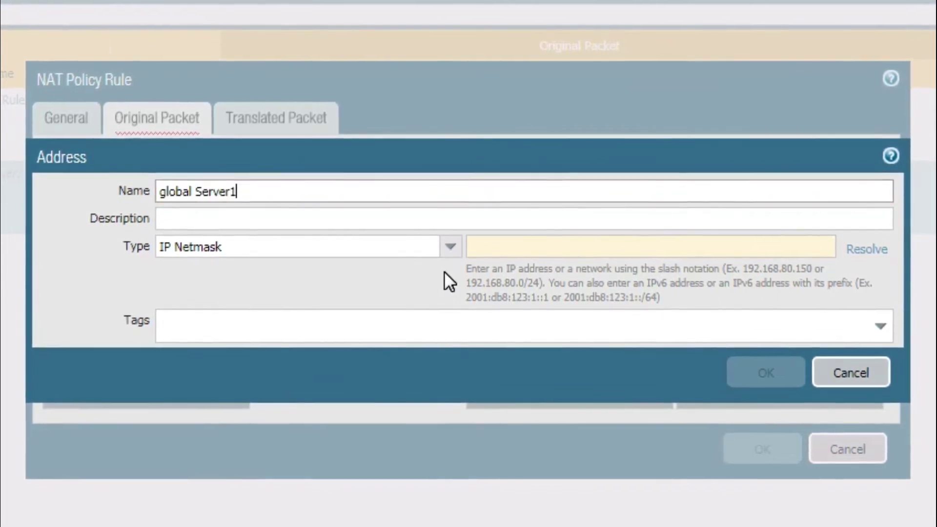
click(551, 246)
text(192.168.1.249)
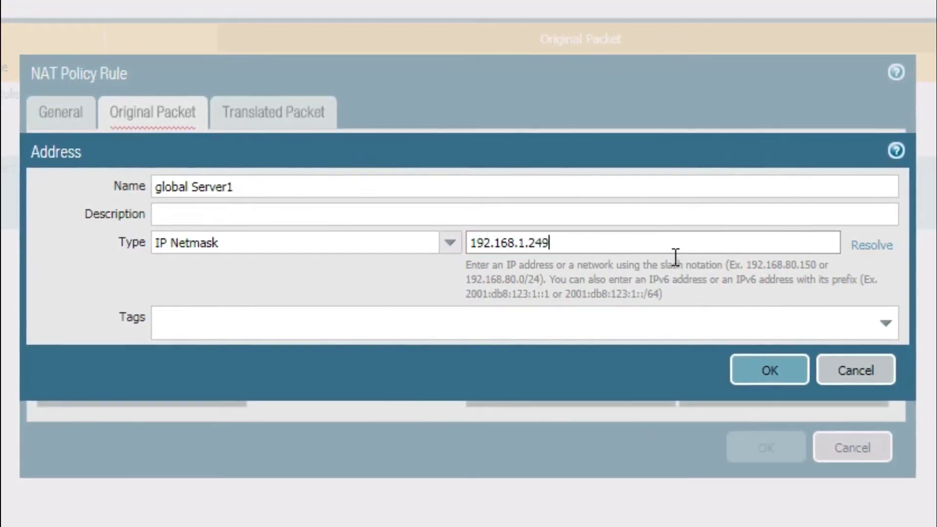
click(759, 369)
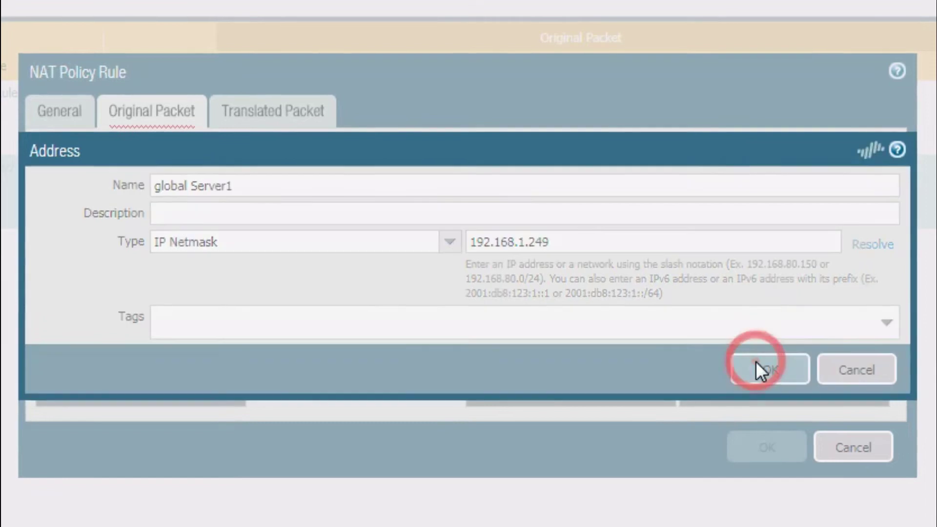
click(175, 109)
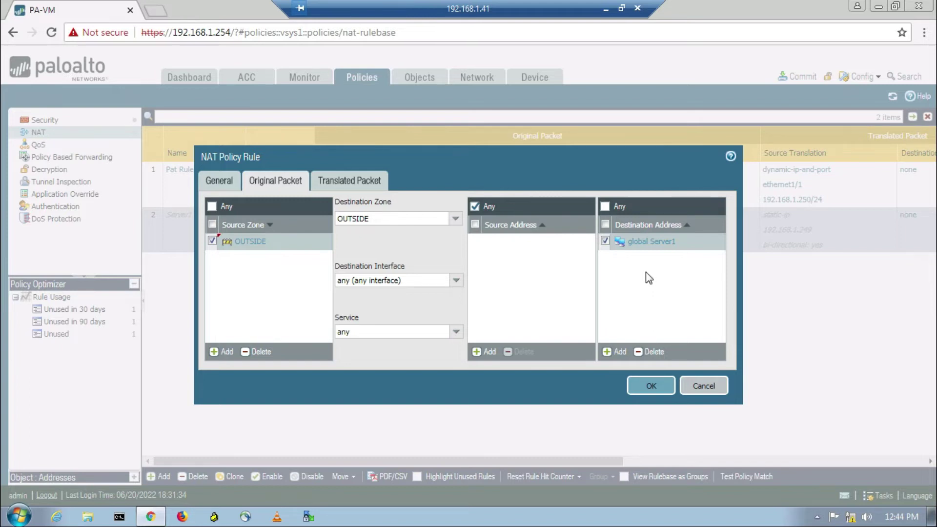
Step: Set the destination address translation to Static IP with Server1 local IP as the translated address, and save the rule
click(373, 186)
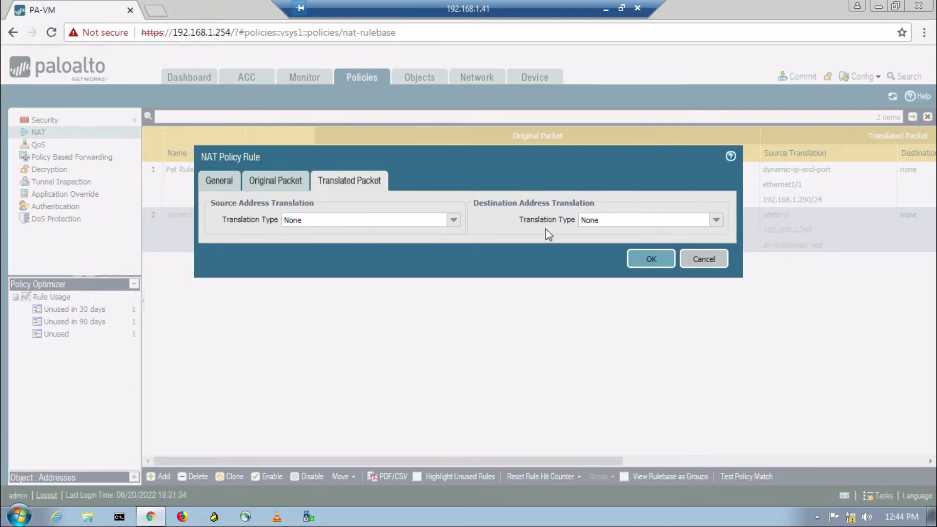
click(717, 221)
click(642, 236)
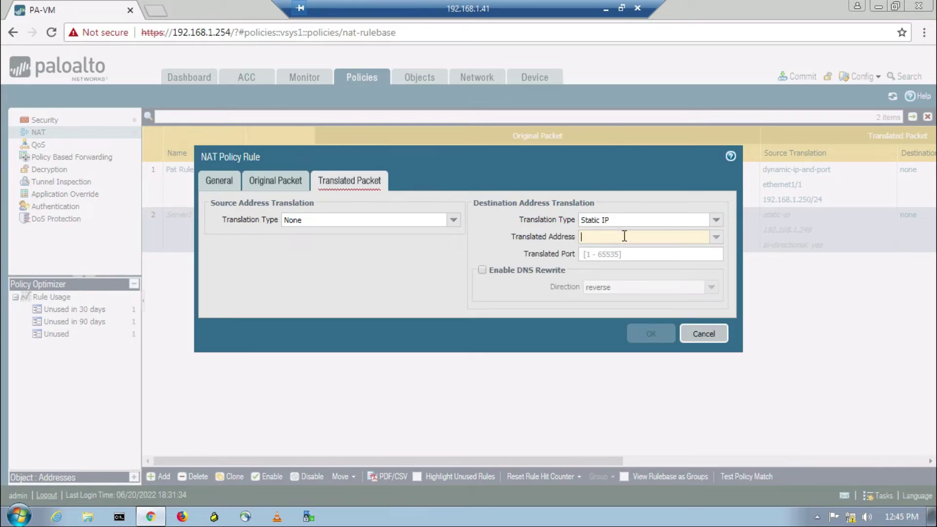
click(716, 236)
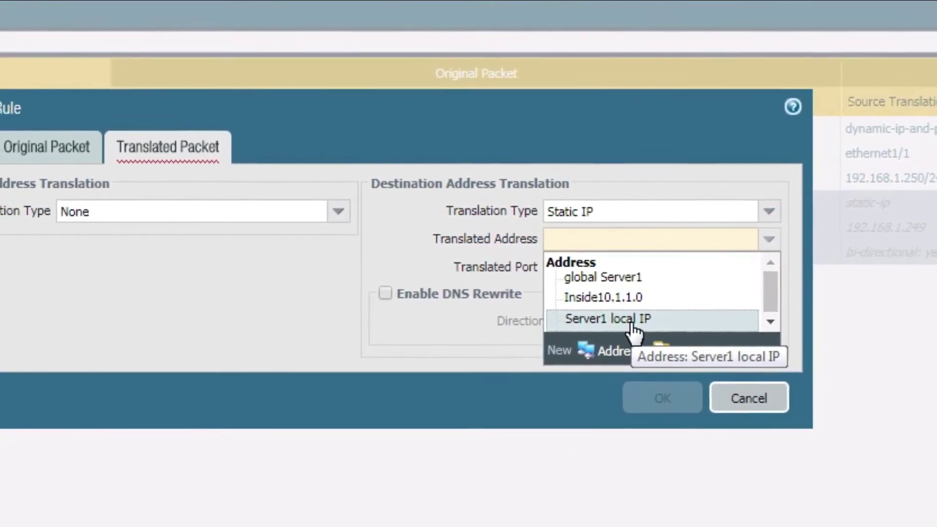
click(633, 324)
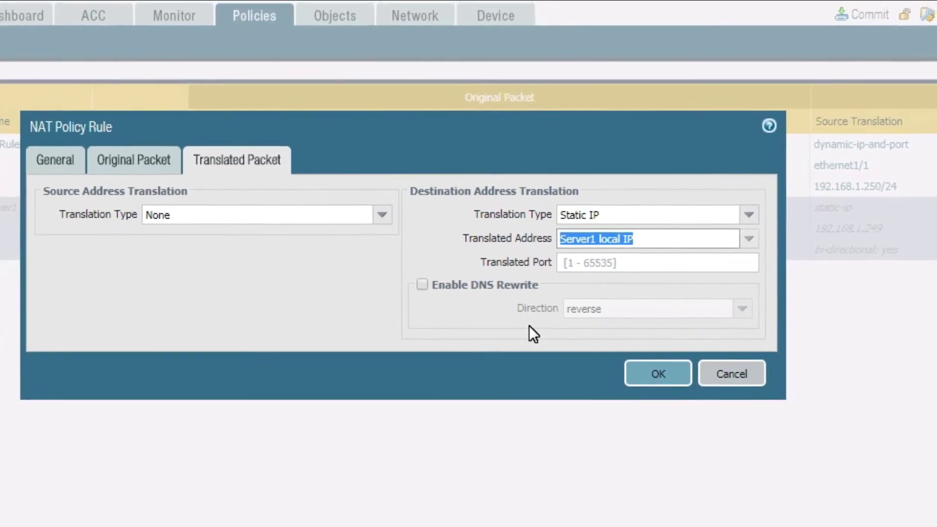
click(482, 319)
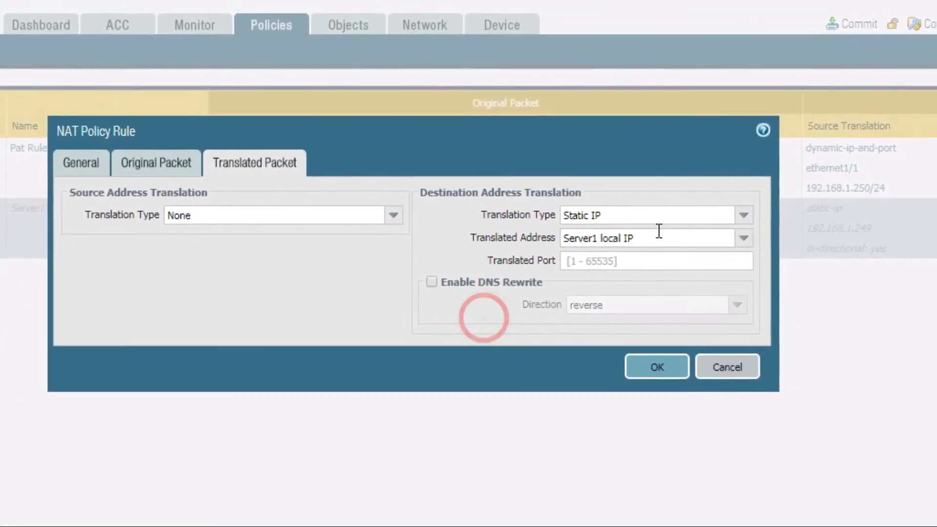
click(659, 363)
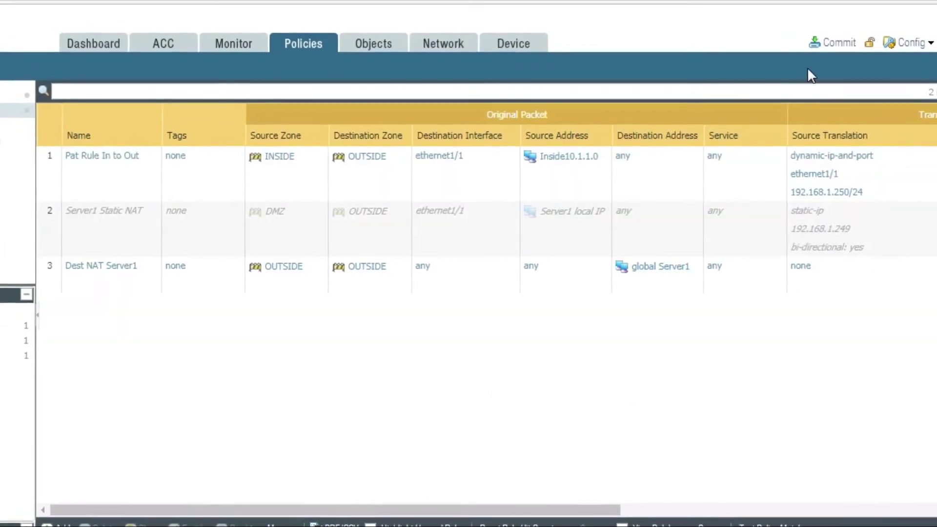
Step: Commit all changes to the firewall's running configuration and dismiss the commit status
click(840, 41)
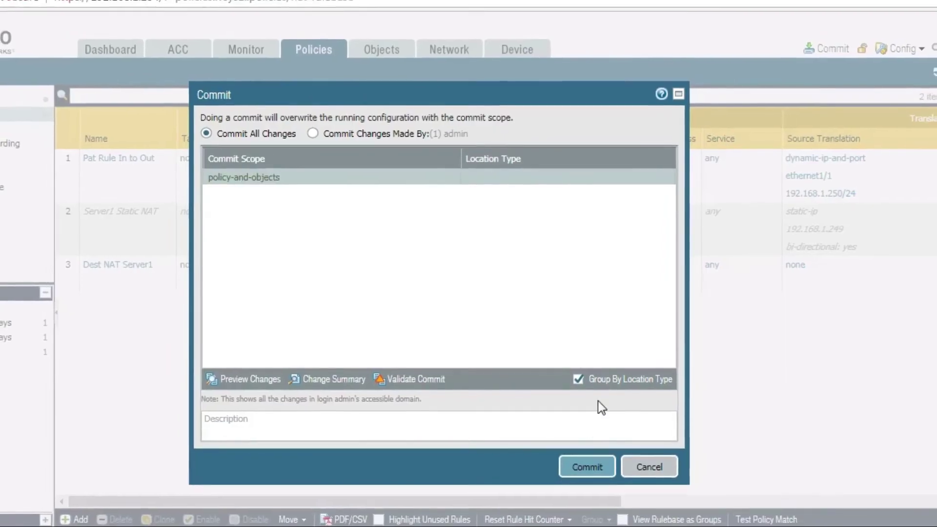
click(587, 463)
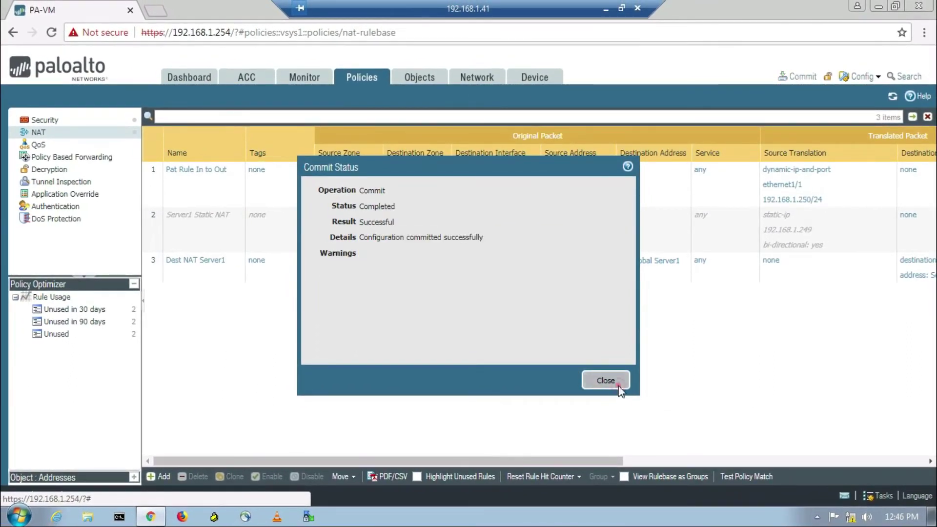
click(606, 381)
click(607, 9)
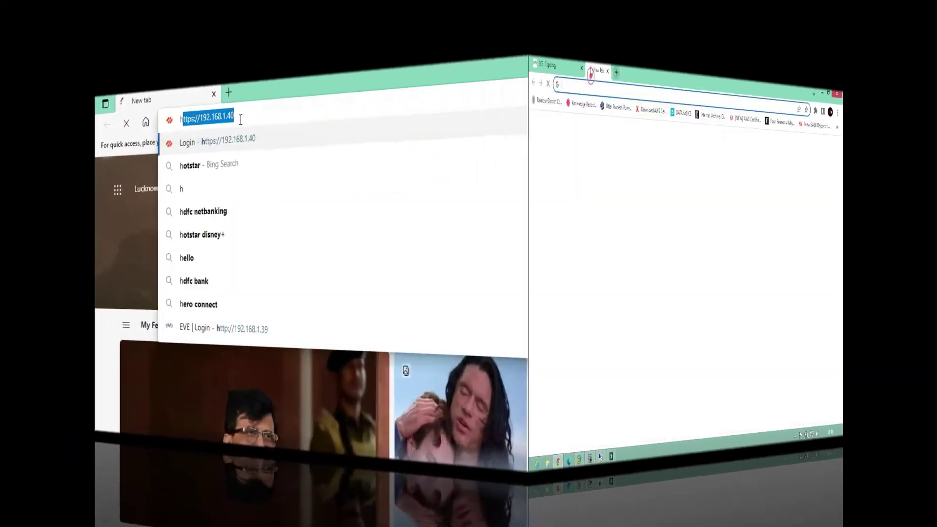
text(ttp://1)
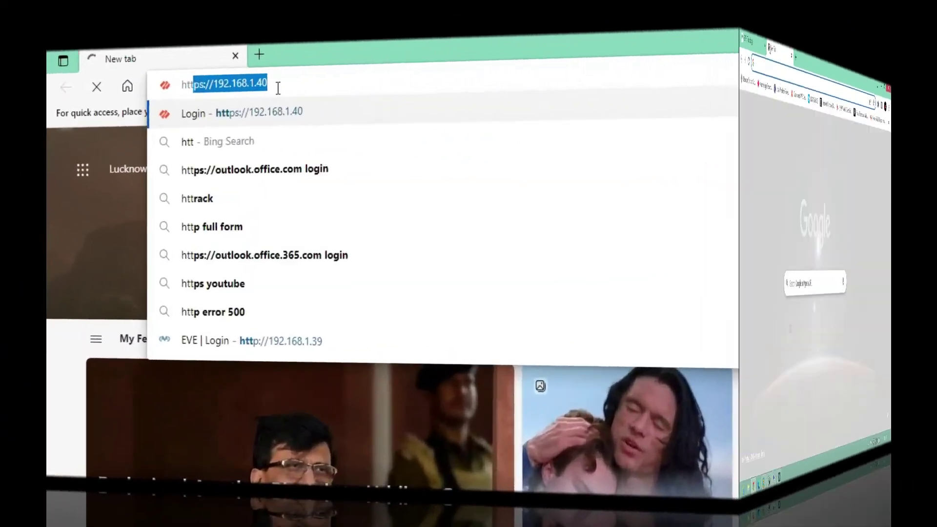
text(92.168.)
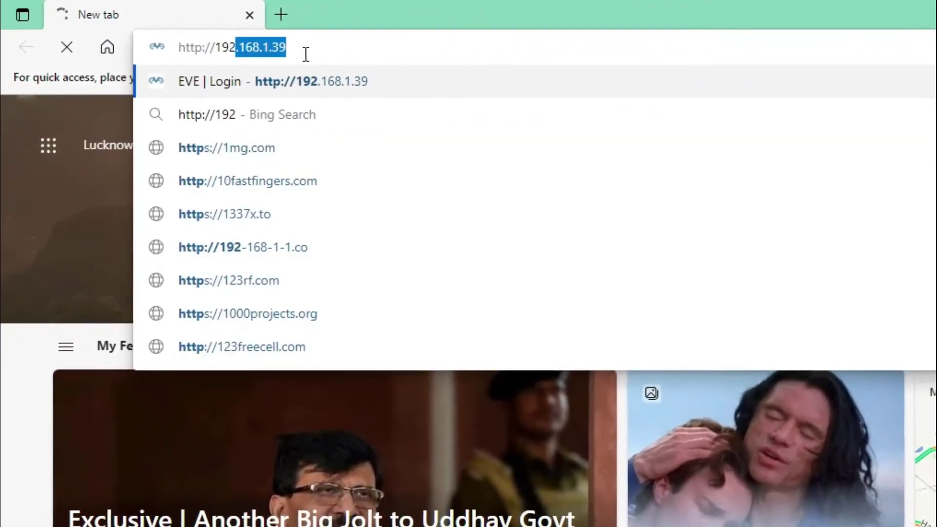
text(1.249)
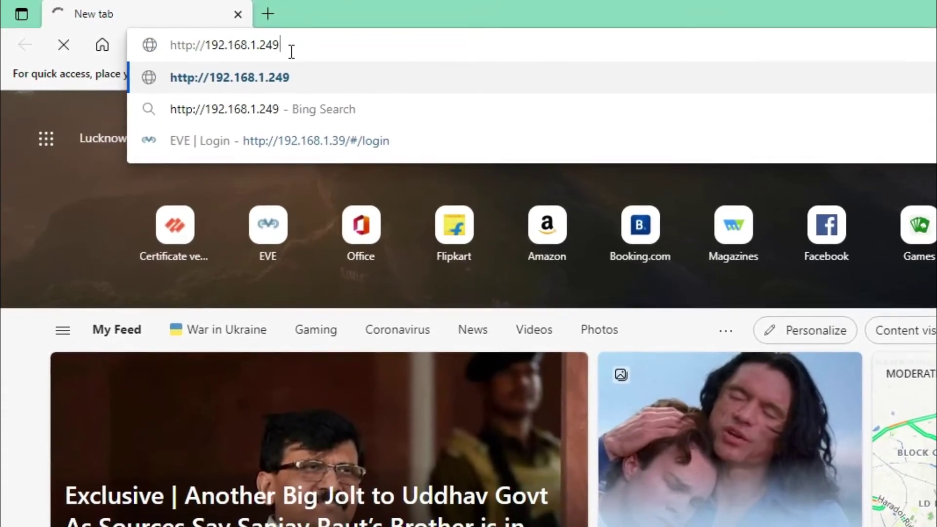
key(Return)
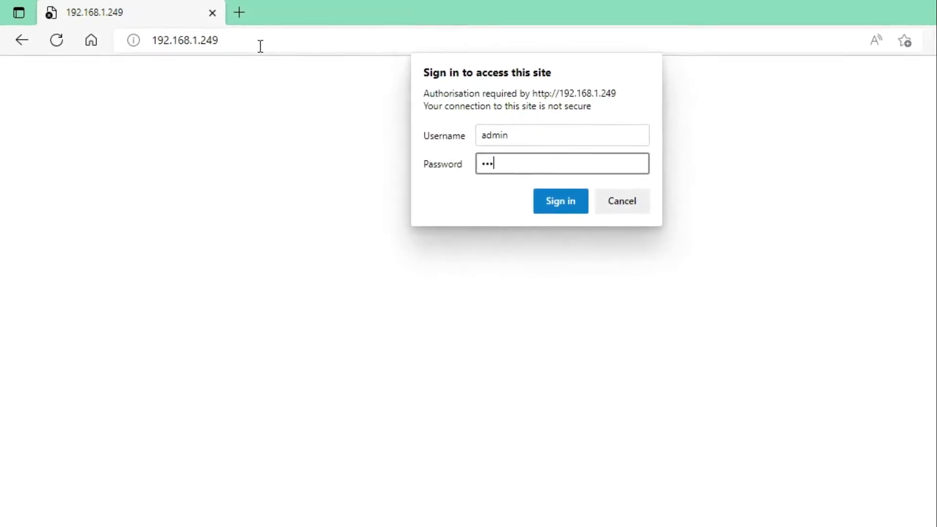
Step: Sign in to the router's web page at 192.168.1.249 as admin and decline saving the password
key(Return)
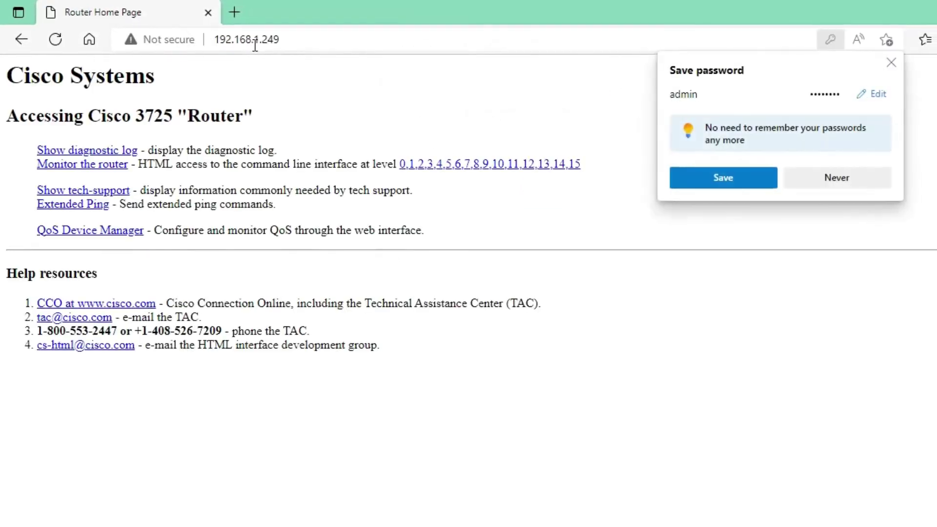
click(839, 174)
Step: Open the router's level 2 command interface and run the command sh ip int bri
click(415, 161)
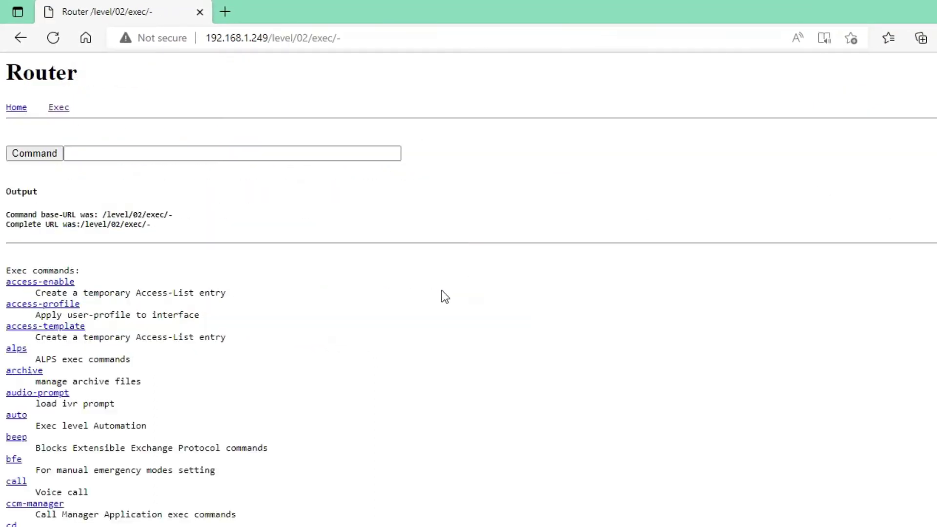
click(229, 155)
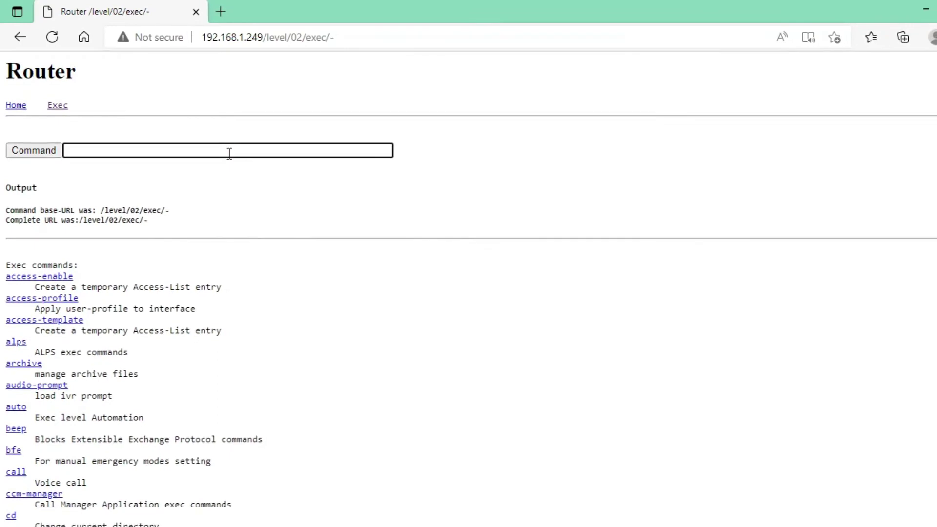
text(sh ip int bri)
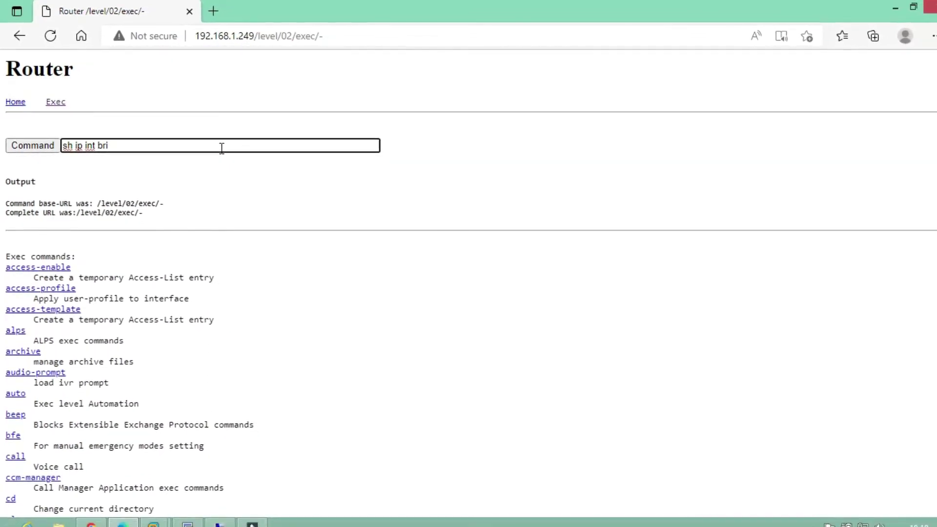
key(Return)
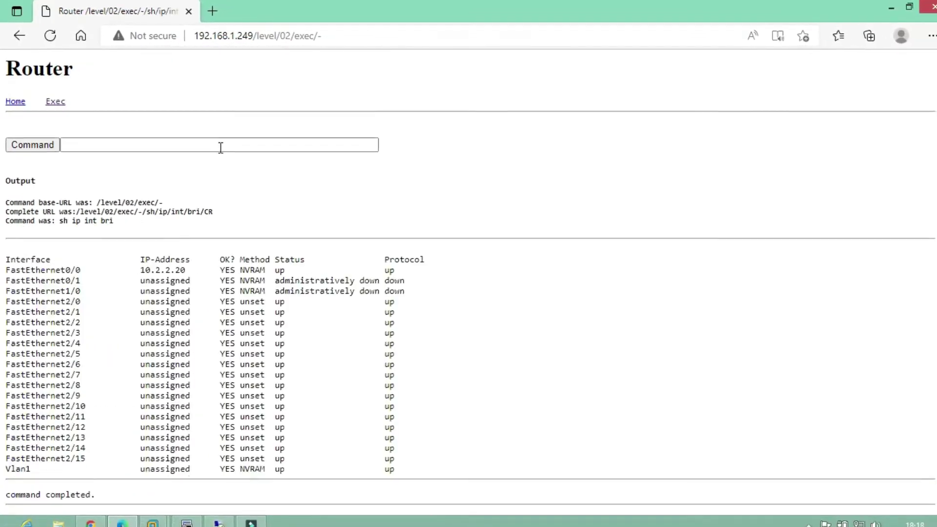
Step: Run the command sh ip rou from the router's web command interface
scroll(218, 145, down, 1)
click(210, 144)
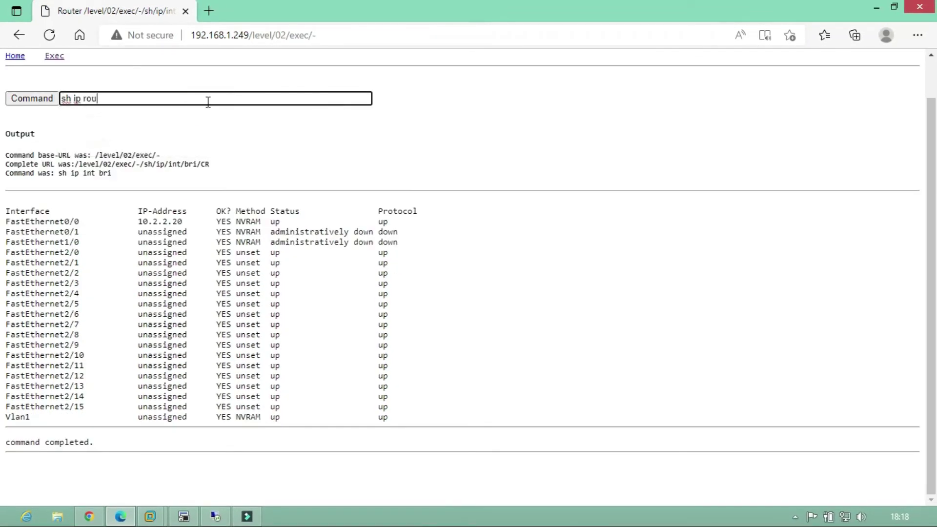
key(Return)
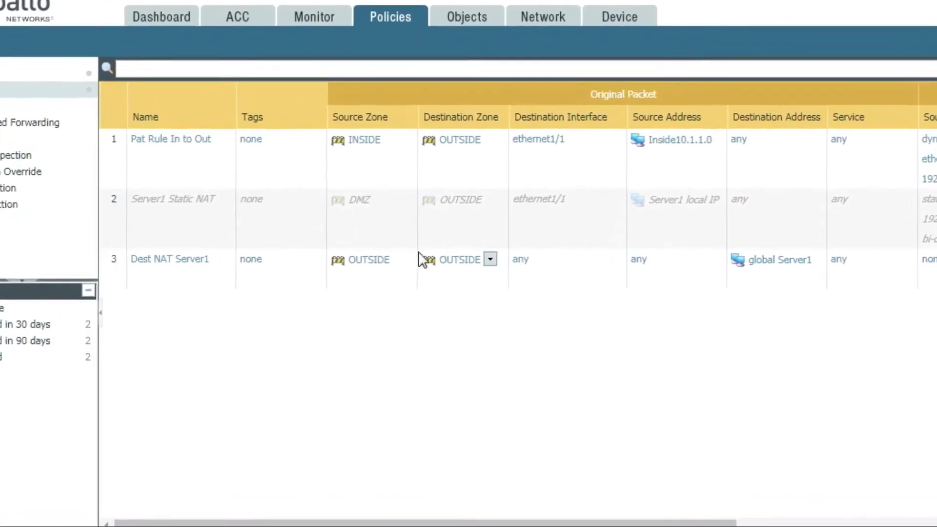
Step: Review the original and translated packet settings of the firewall's NAT rules, and open the Security policy rules
mouse_move(627, 267)
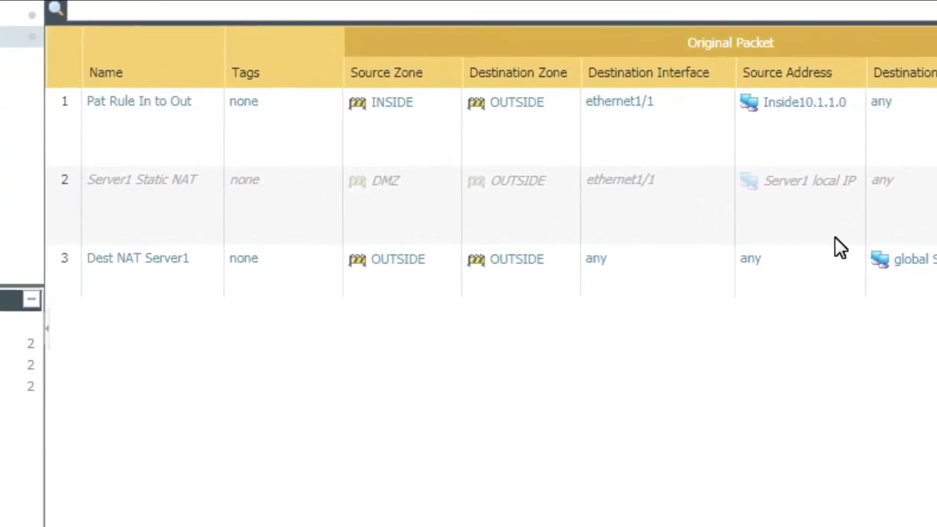
mouse_move(750, 268)
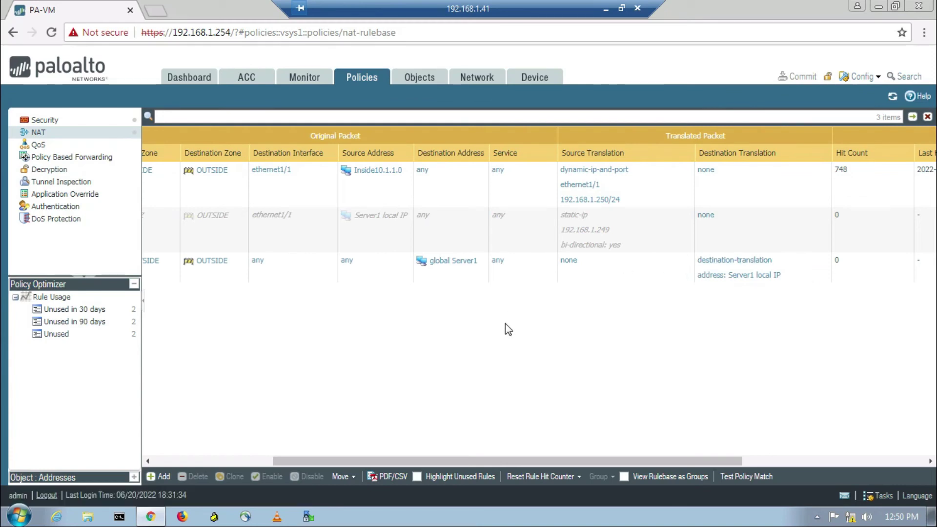
drag(471, 464, 346, 462)
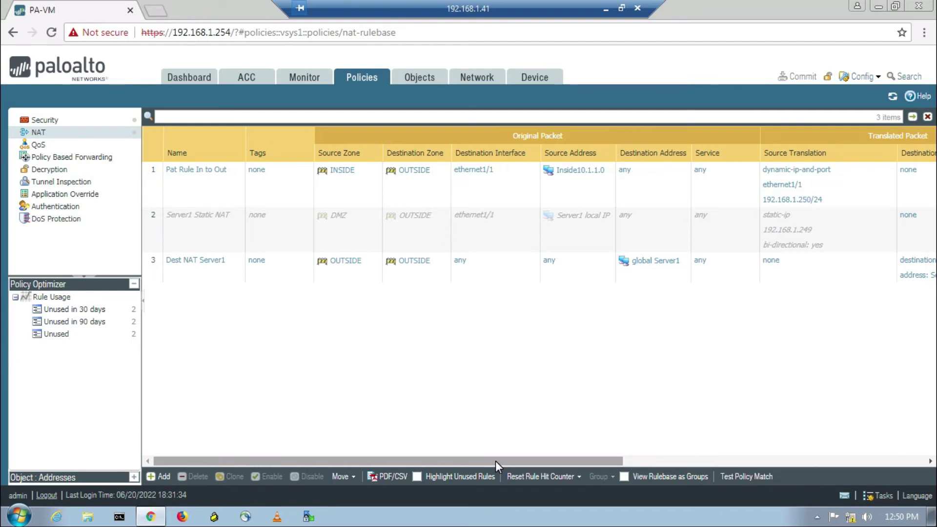
drag(495, 461, 496, 461)
drag(646, 461, 517, 440)
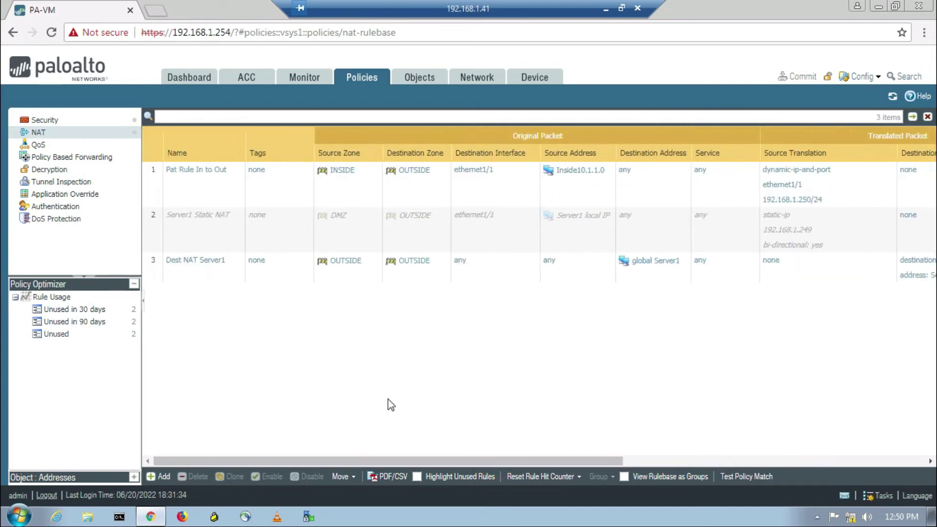
click(64, 119)
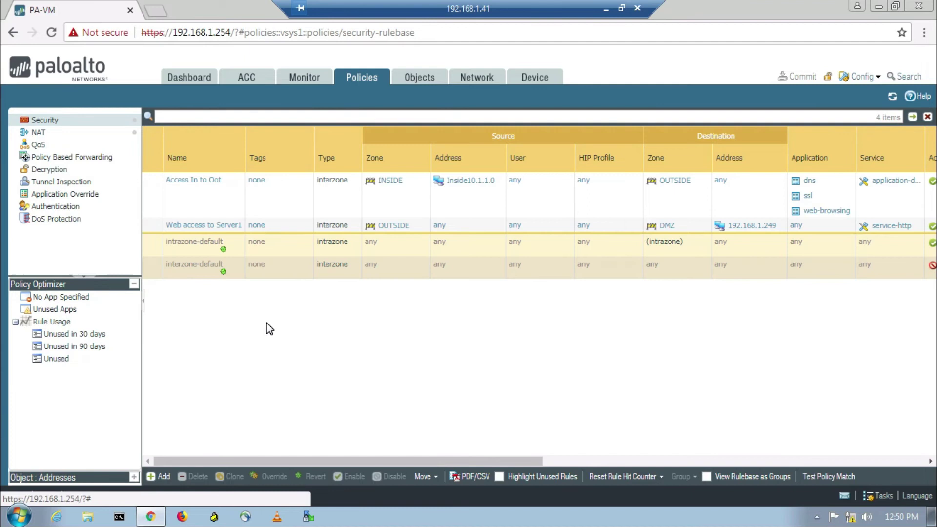